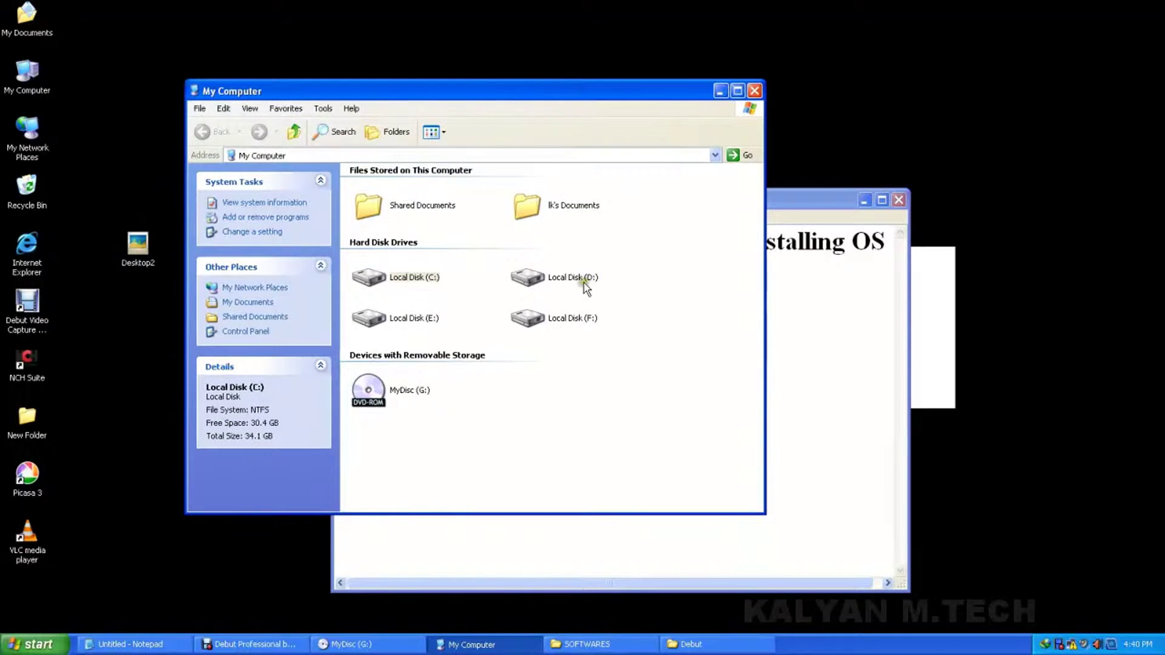
- Try to open local disk D, decline the formatting offer, and check the drive's properties
double_click(583, 281)
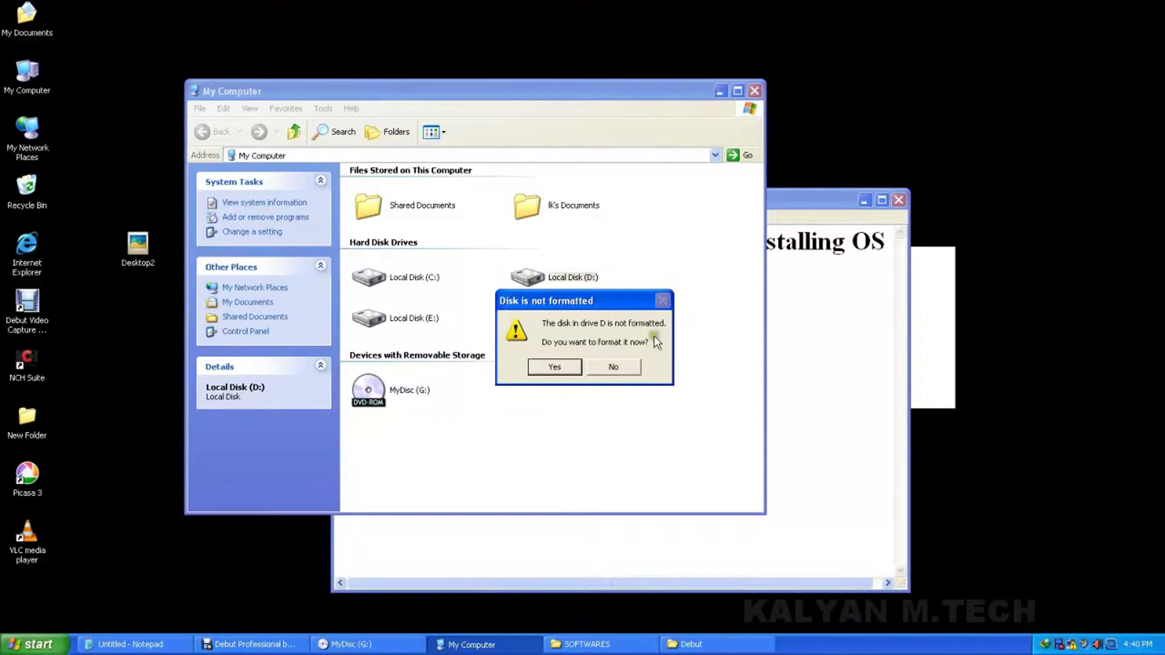
left_click(619, 368)
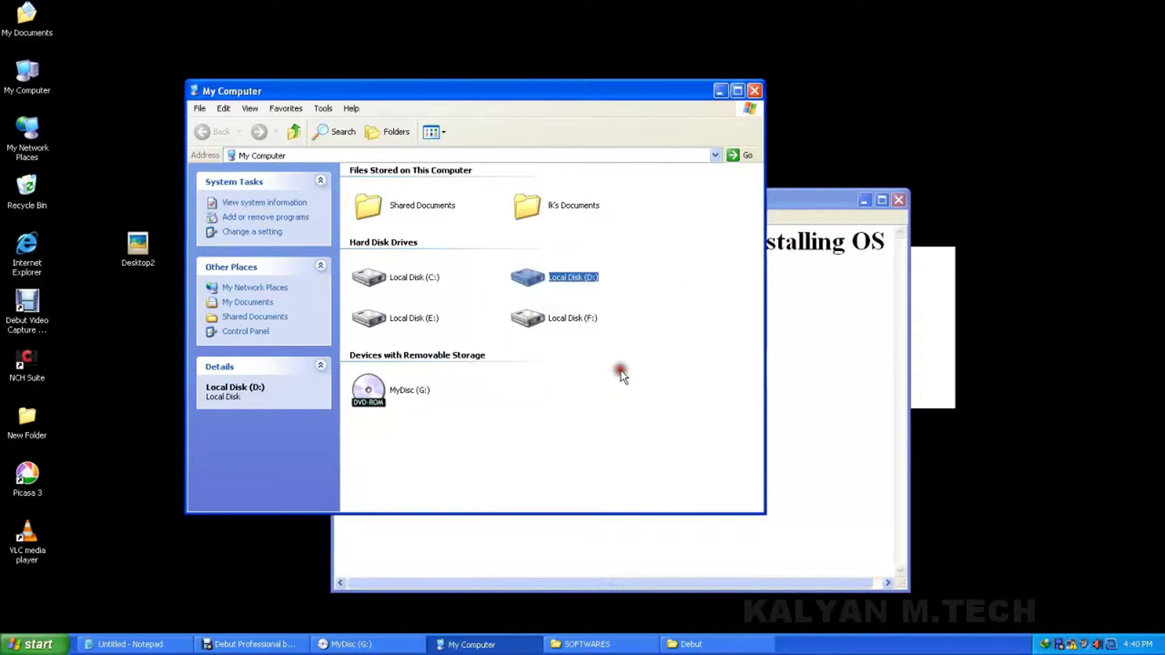
right_click(568, 282)
left_click(618, 466)
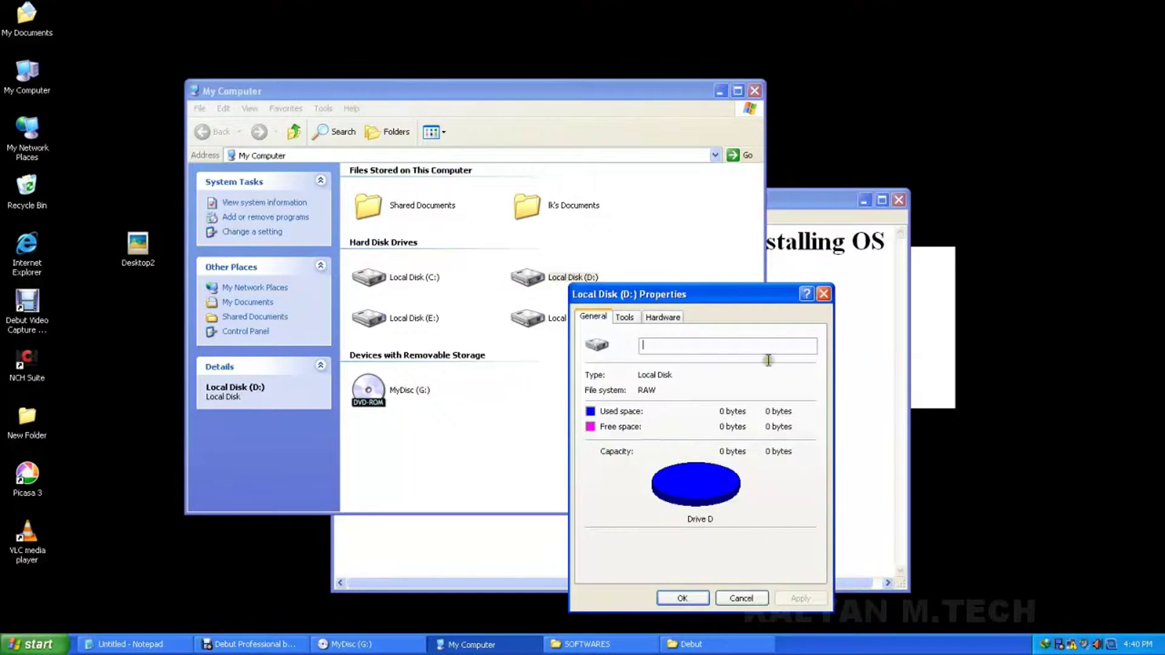
left_click(822, 294)
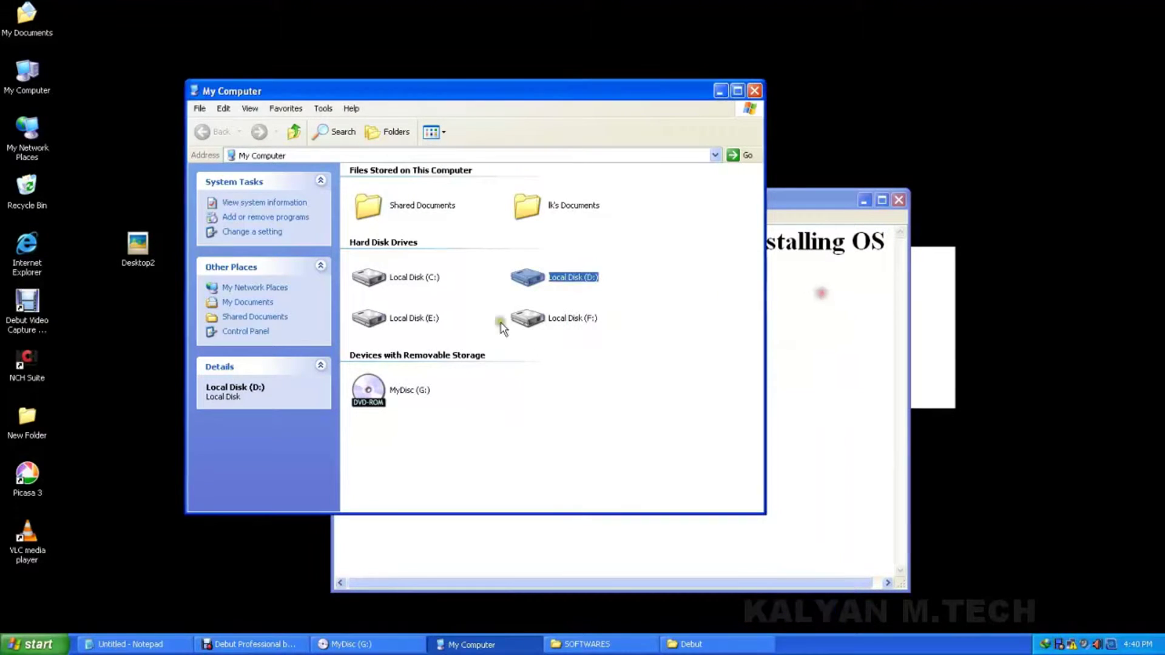
- Format local disk D as NTFS with the default allocation size and the Quick Format option, then close the format dialog
double_click(562, 282)
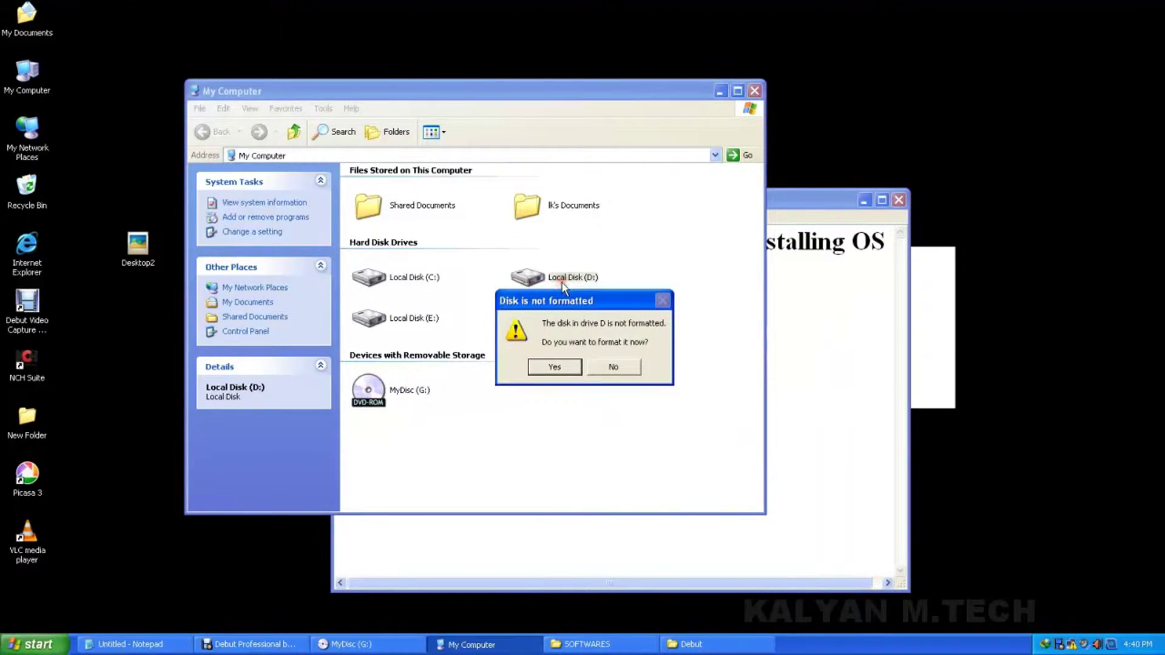
left_click(555, 367)
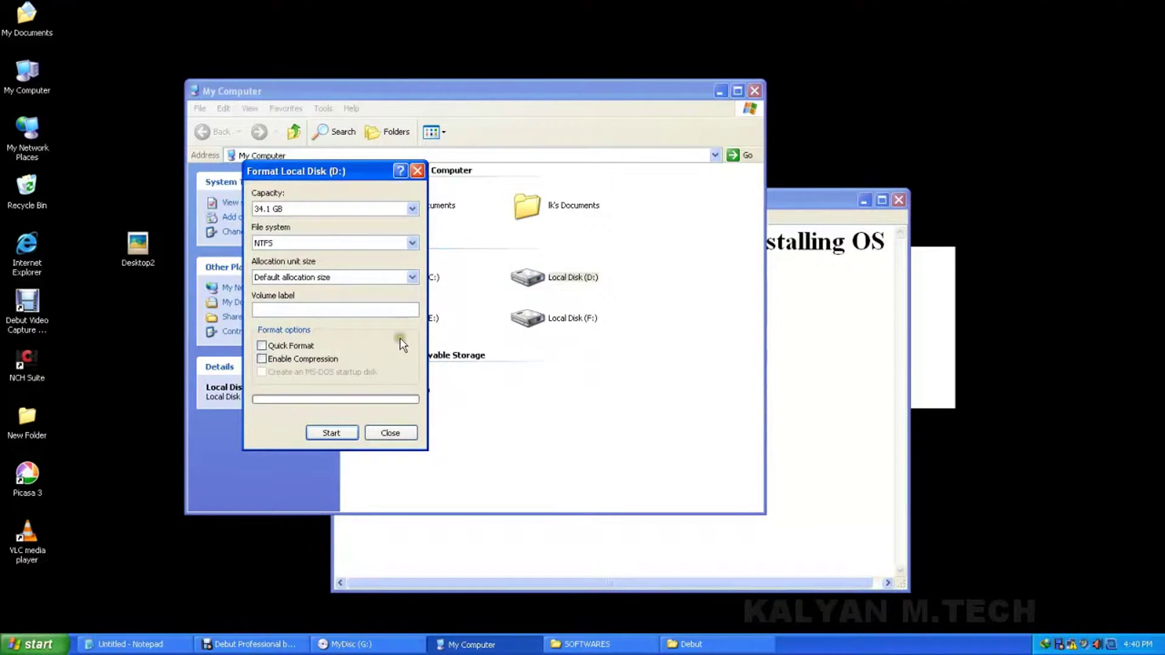
left_click(327, 433)
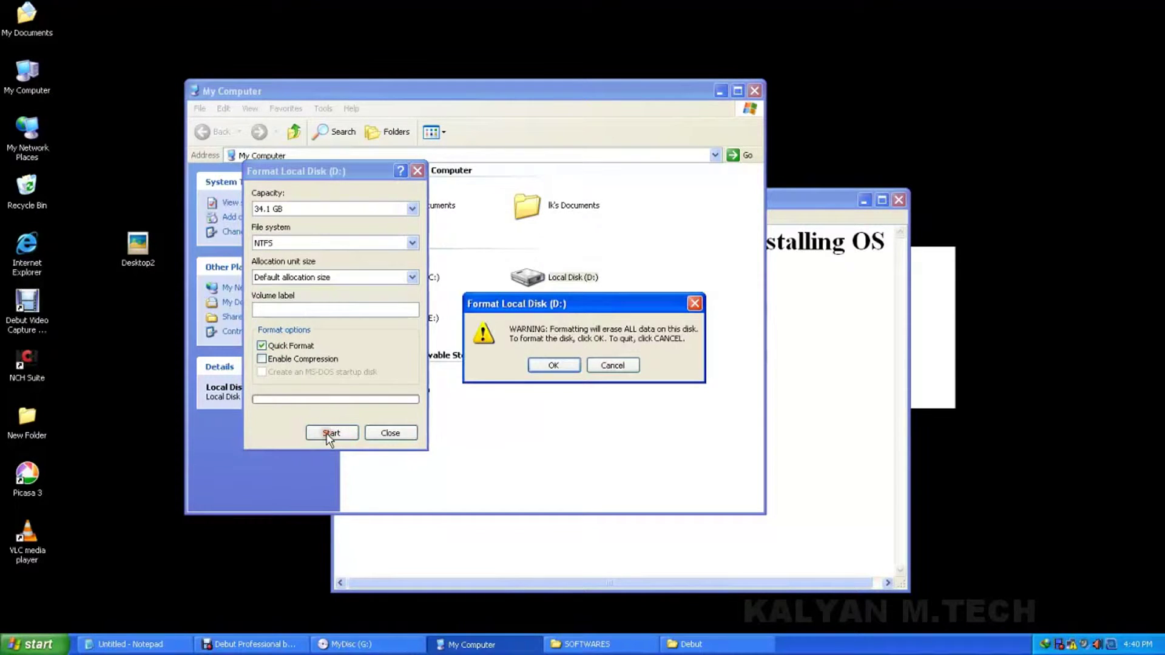
left_click(545, 370)
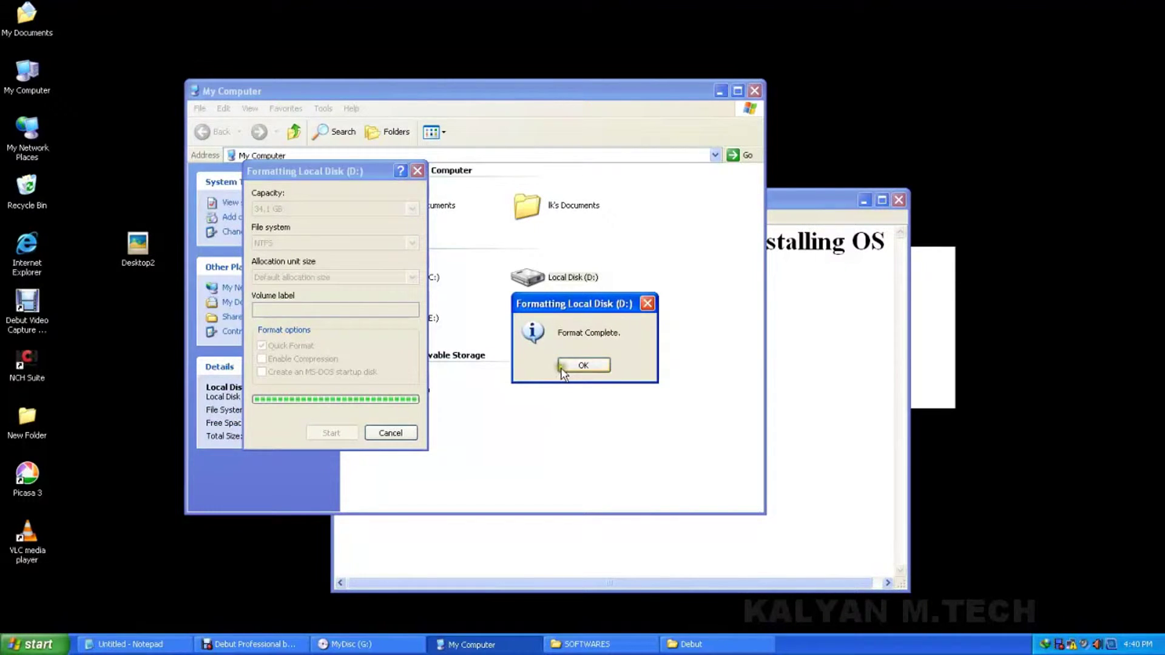
left_click(561, 367)
left_click(390, 433)
- Open local disk D to inspect its contents, refresh the view, and return to My Computer
double_click(598, 314)
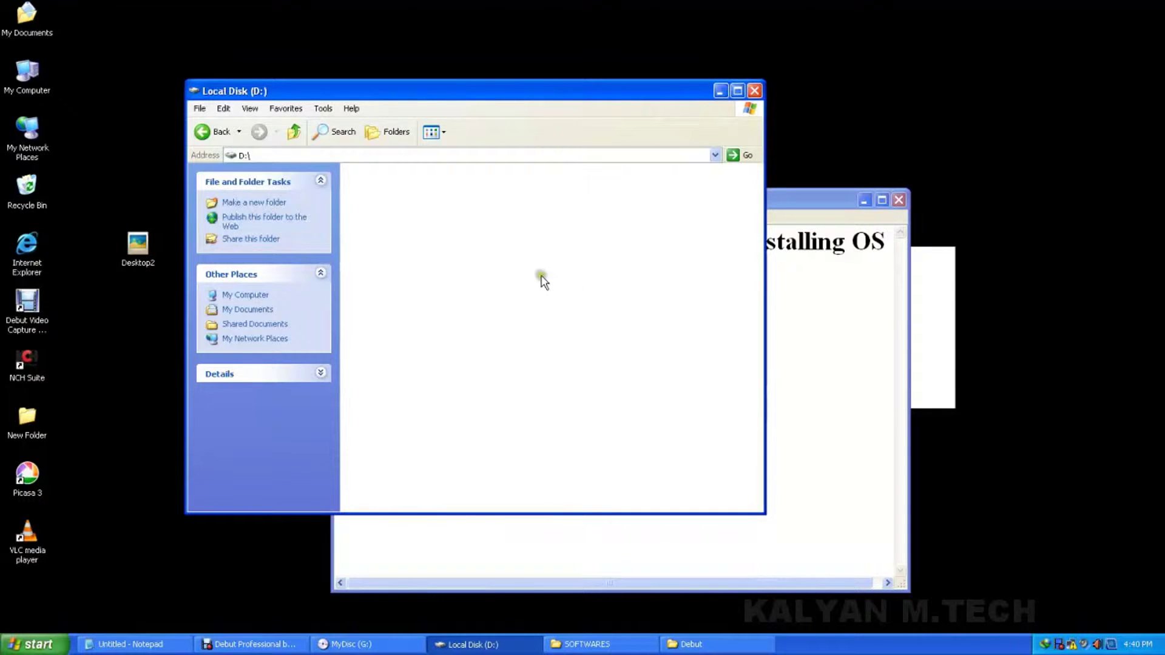
right_click(443, 229)
left_click(471, 267)
left_click(293, 132)
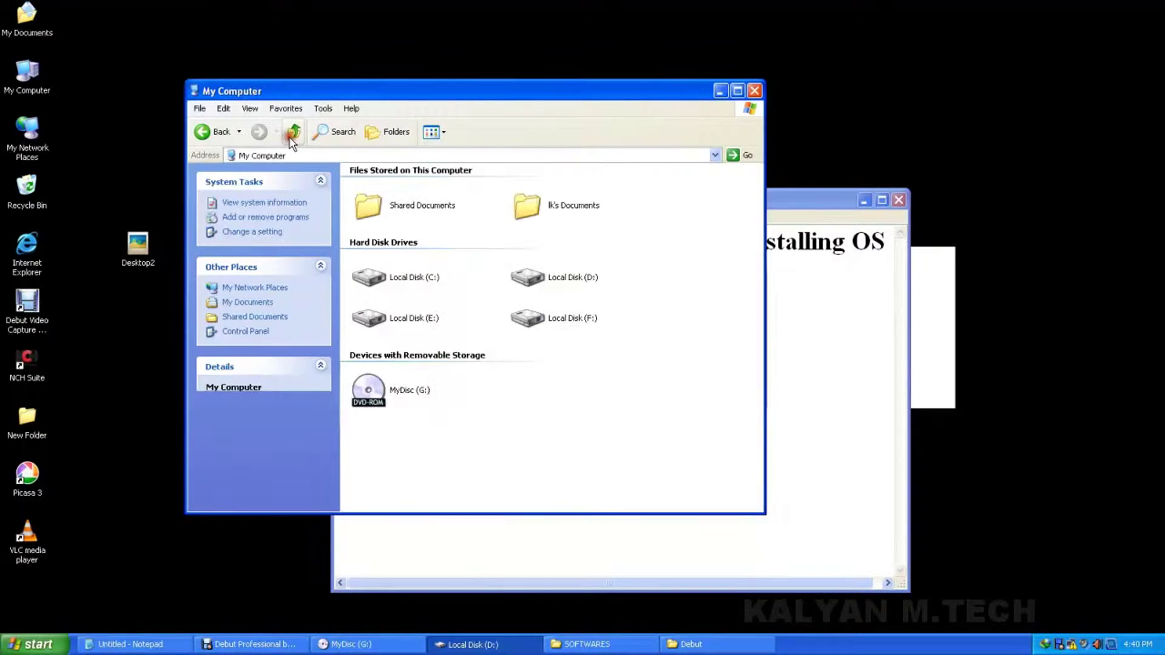
- Compare the properties of local disks D and E side by side, then close both properties windows
right_click(568, 284)
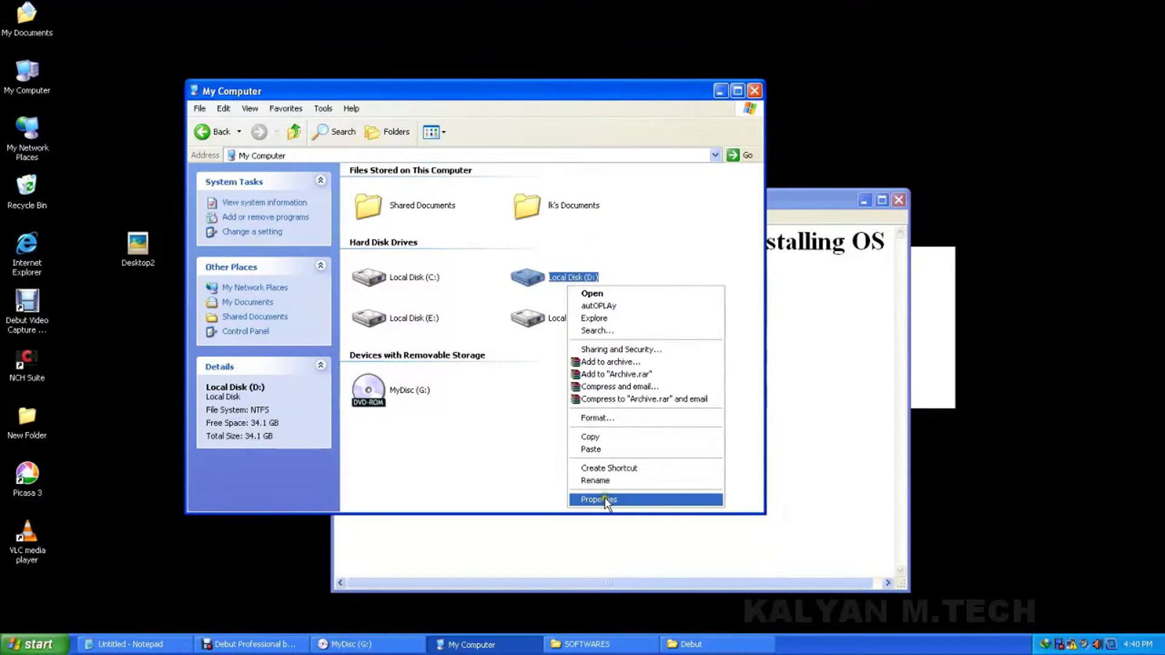
left_click(606, 500)
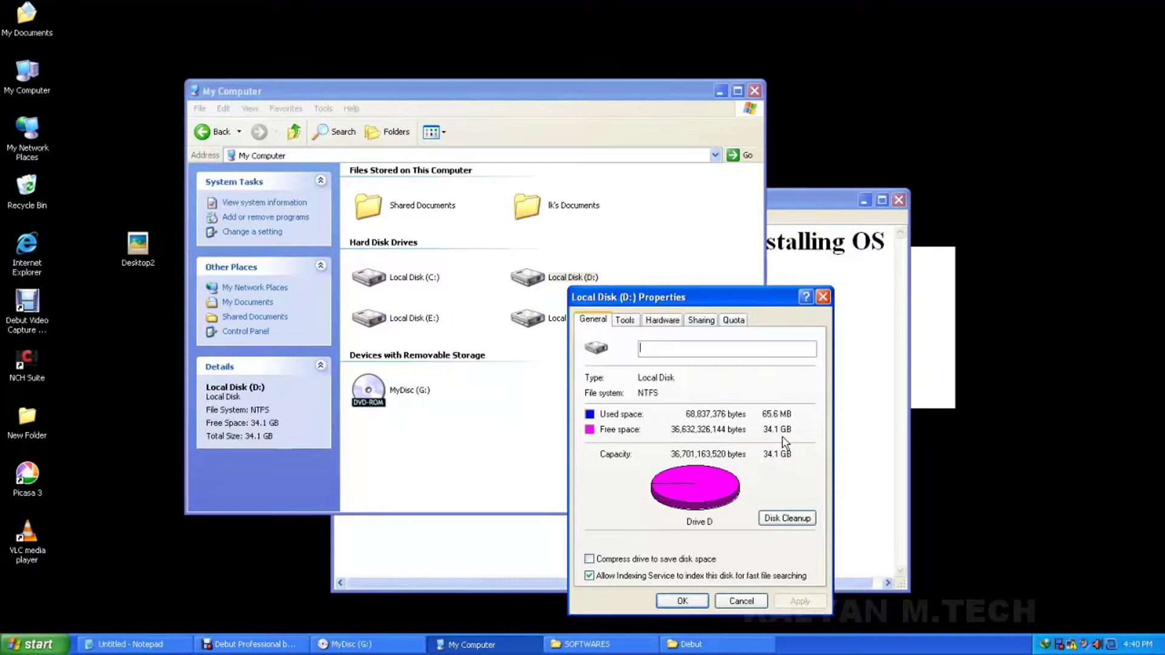
left_click_drag(679, 298, 768, 210)
left_click(417, 321)
right_click(416, 326)
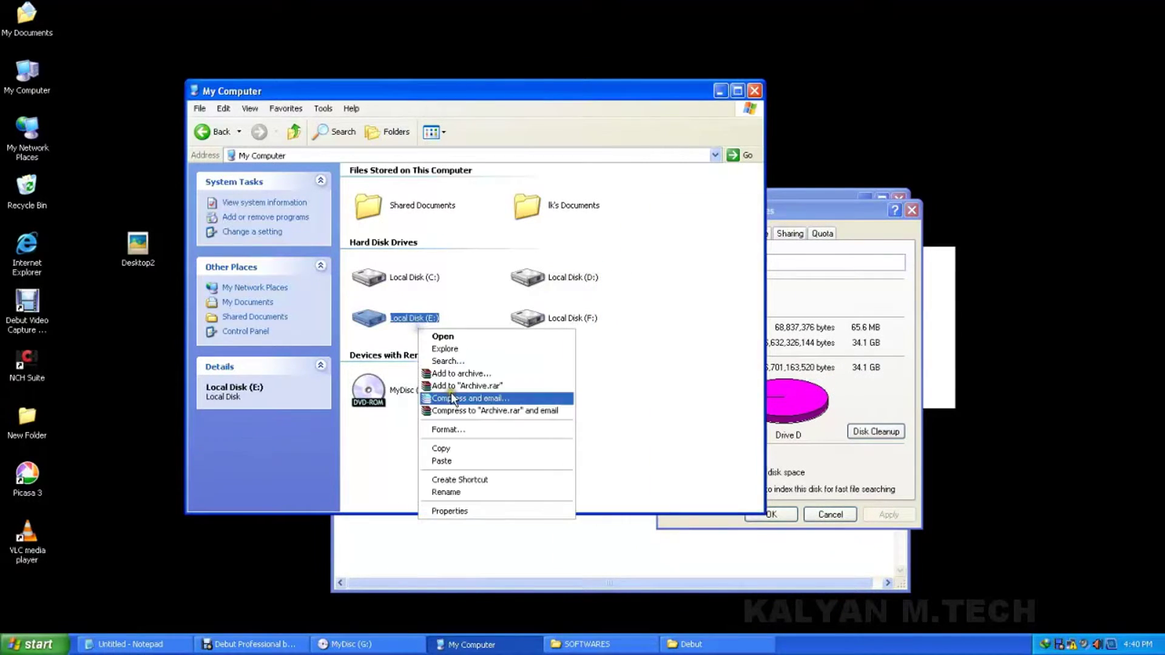
left_click(486, 509)
left_click(827, 209)
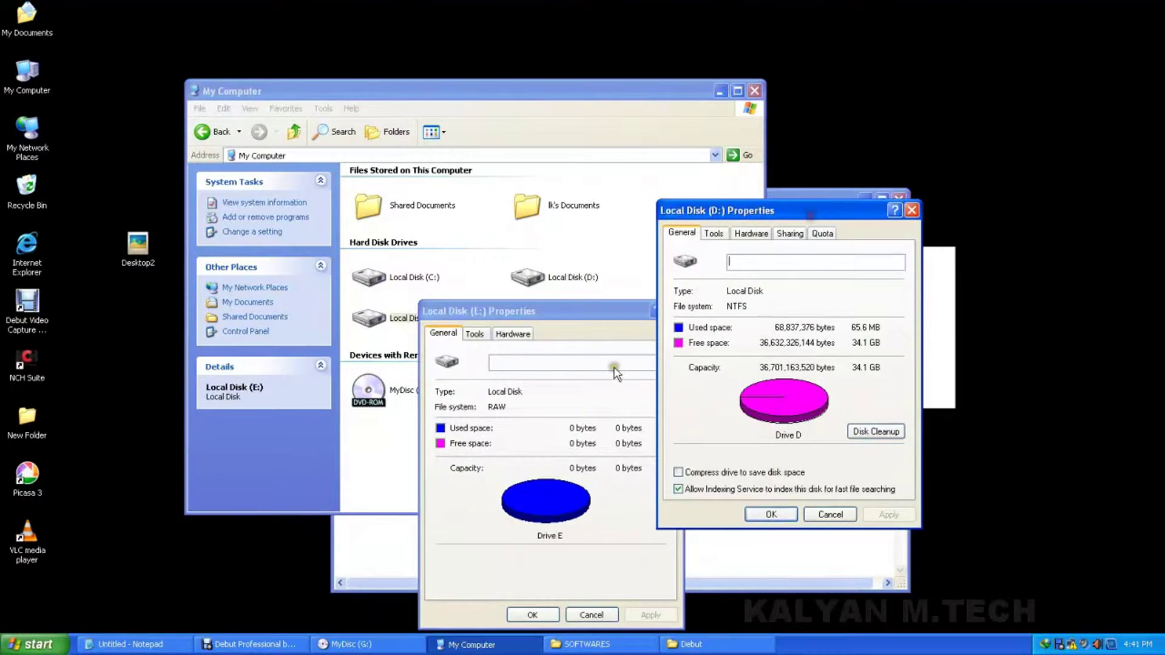
left_click_drag(529, 311, 487, 242)
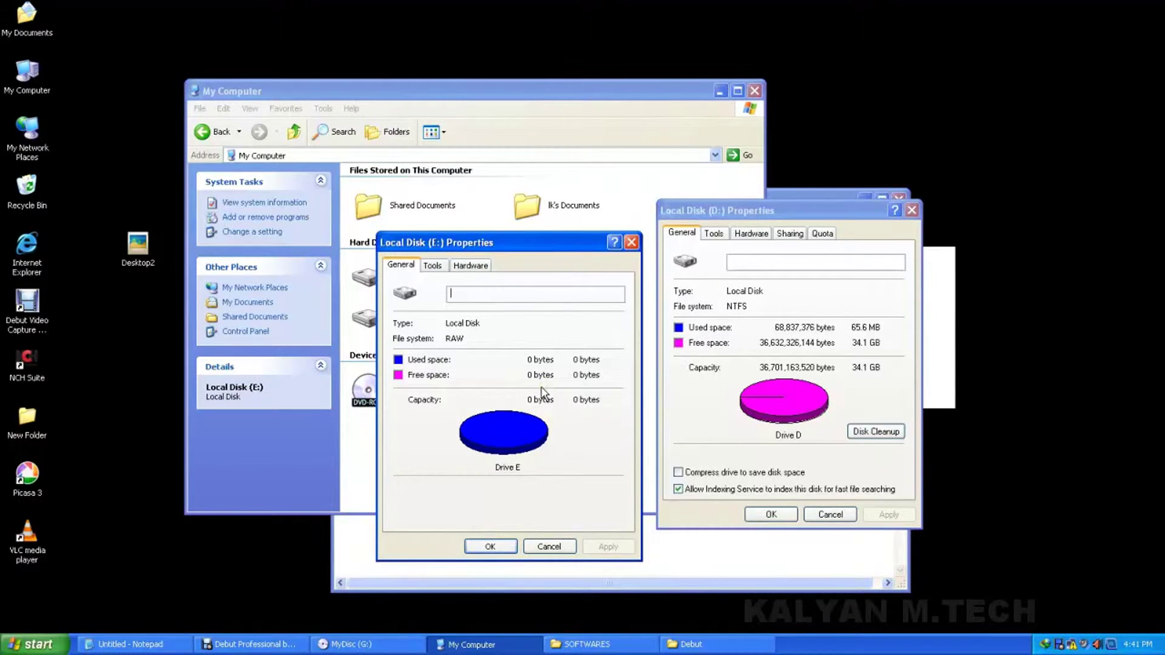
left_click(631, 242)
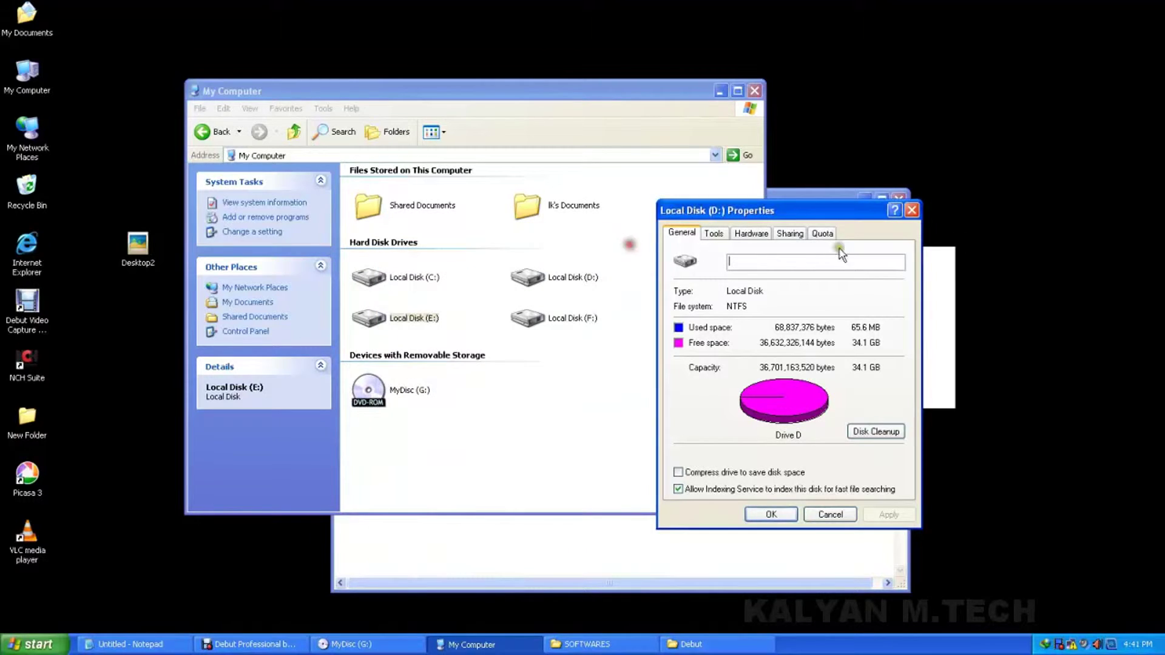
left_click(911, 210)
- Format local disk E as NTFS with the default allocation size and Quick Format, then return to My Computer
double_click(423, 321)
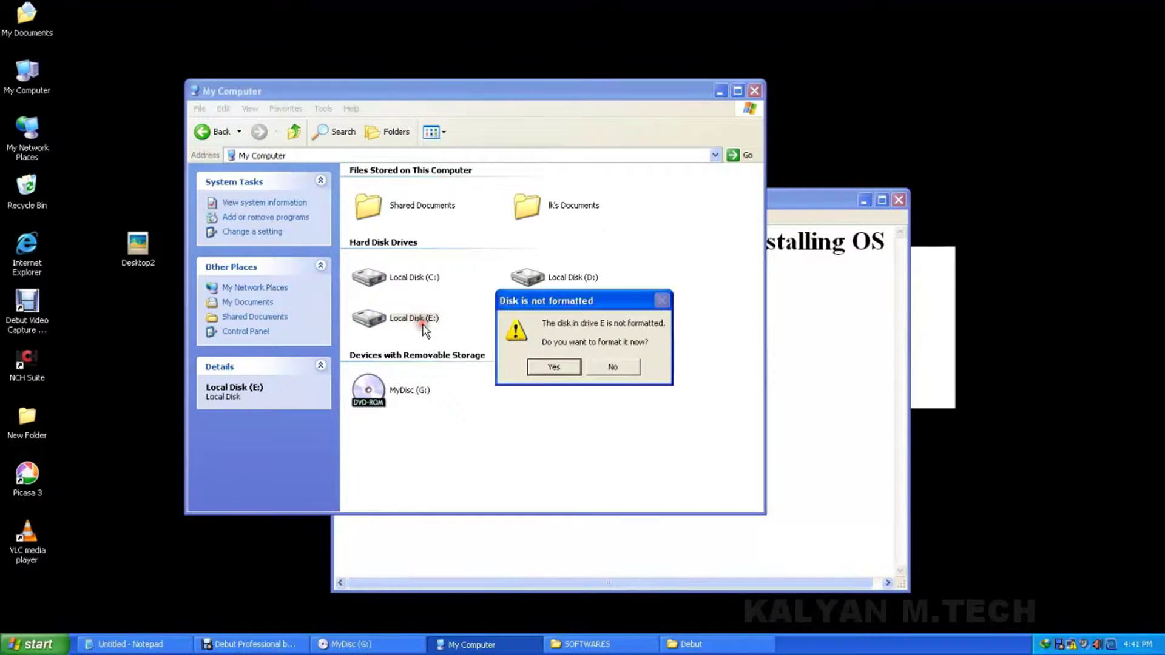
left_click(553, 367)
left_click(309, 347)
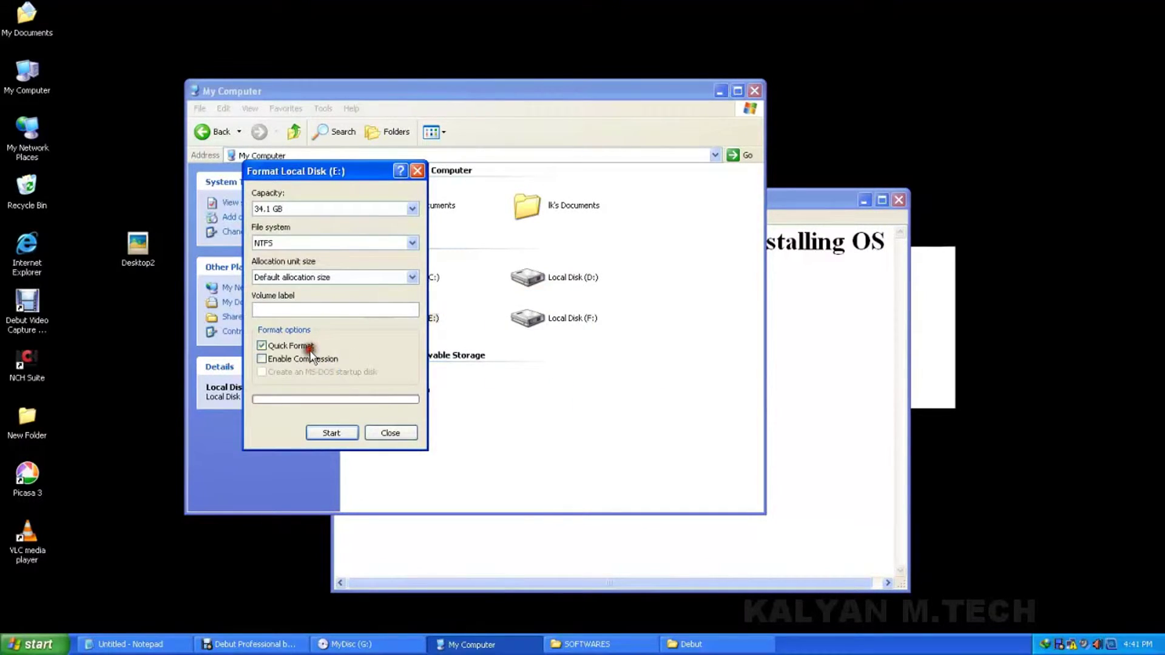
left_click(331, 432)
left_click(547, 367)
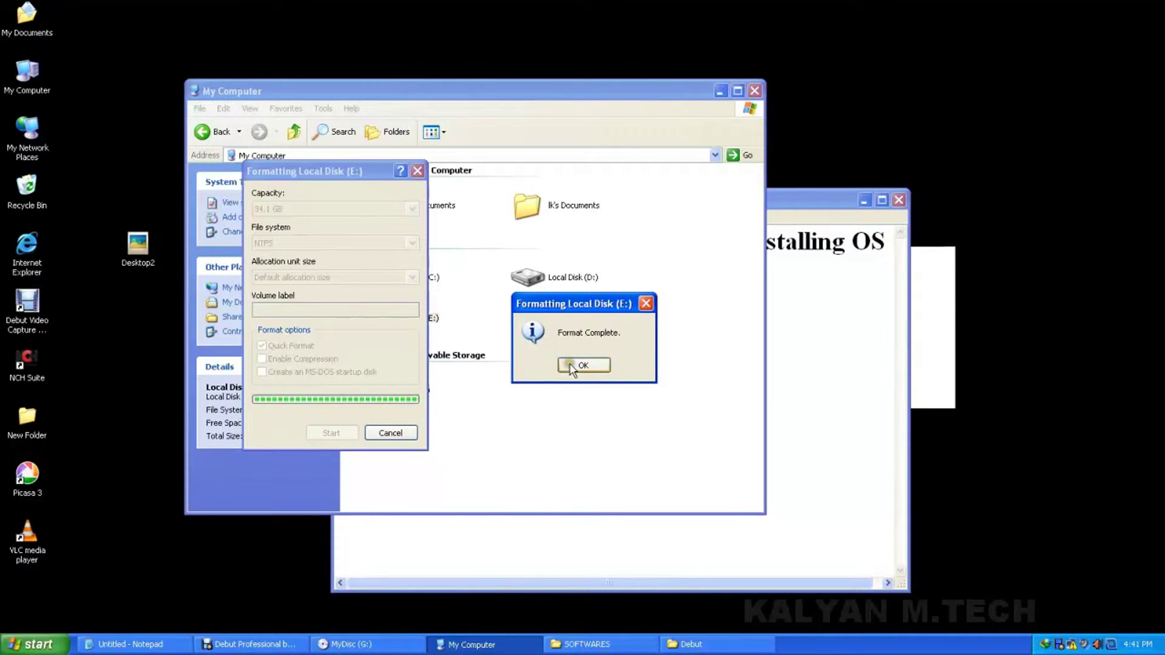
left_click(581, 366)
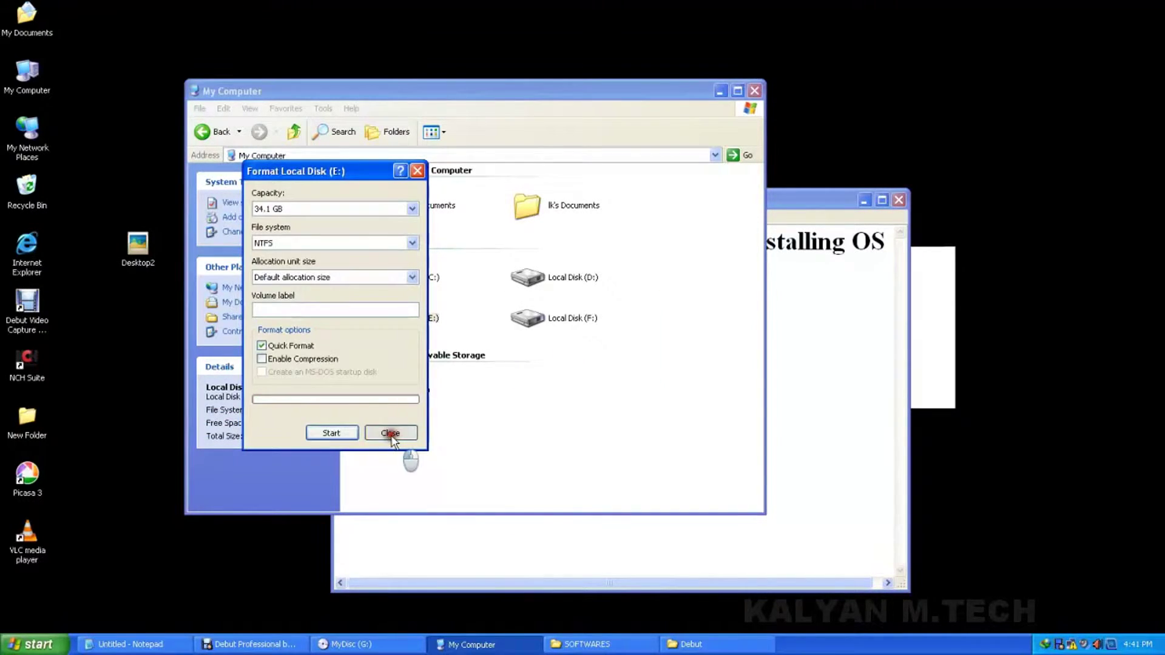
left_click(390, 433)
left_click(293, 132)
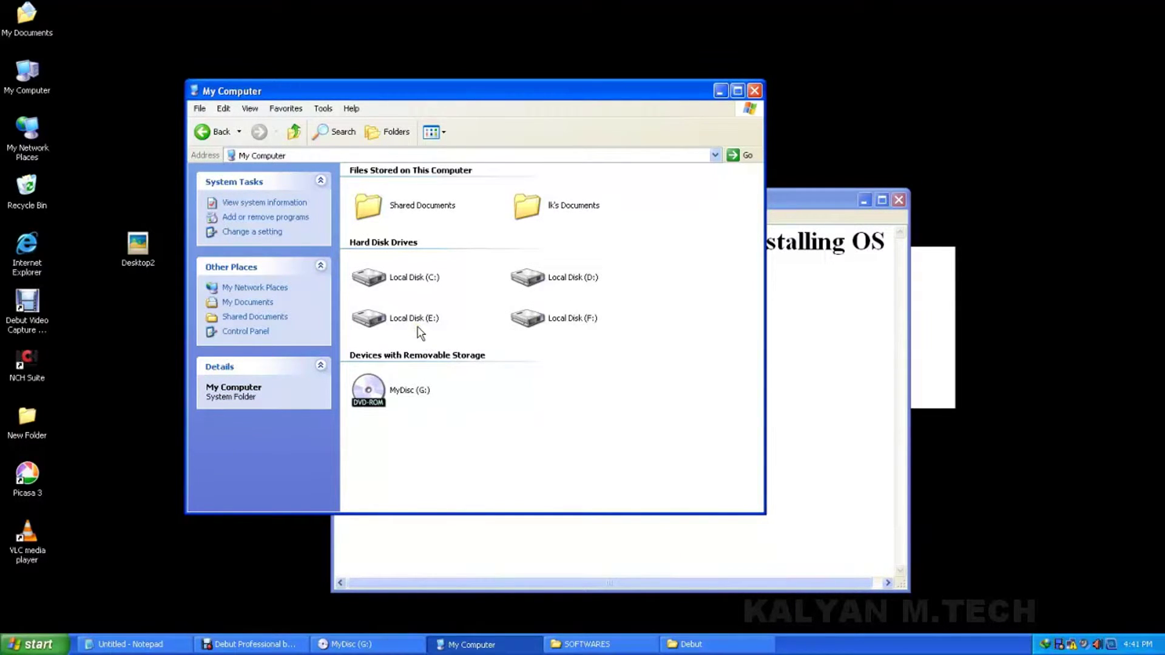
- Check the file system and capacity in local disk E's properties, then close them
left_click(421, 332)
right_click(420, 322)
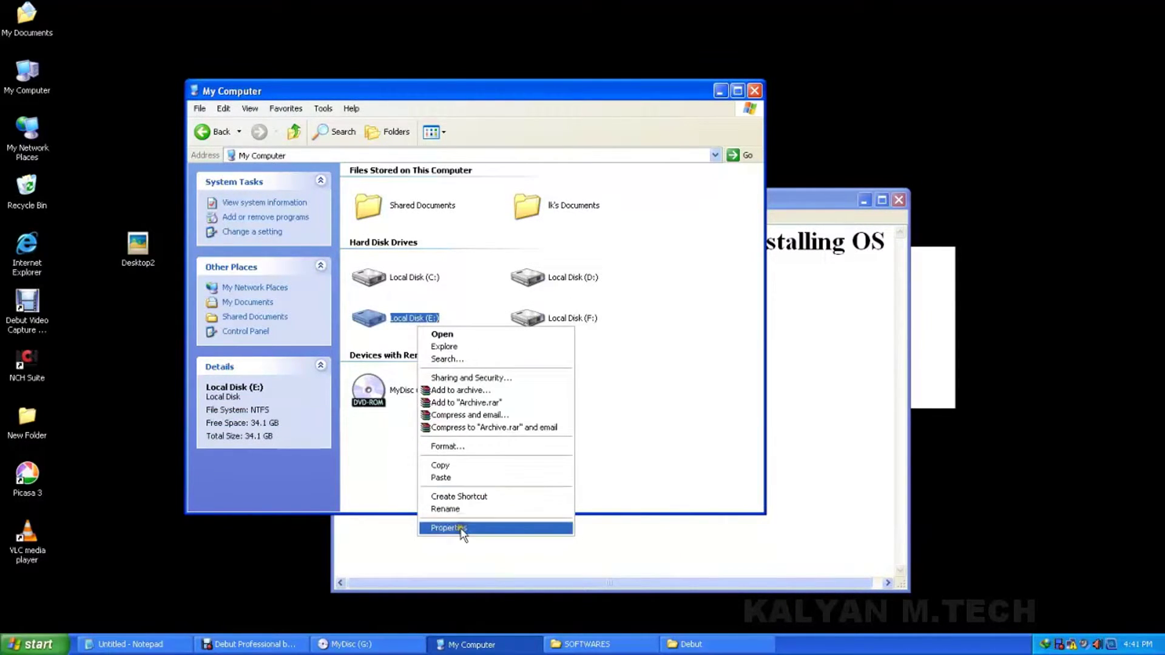
left_click(461, 529)
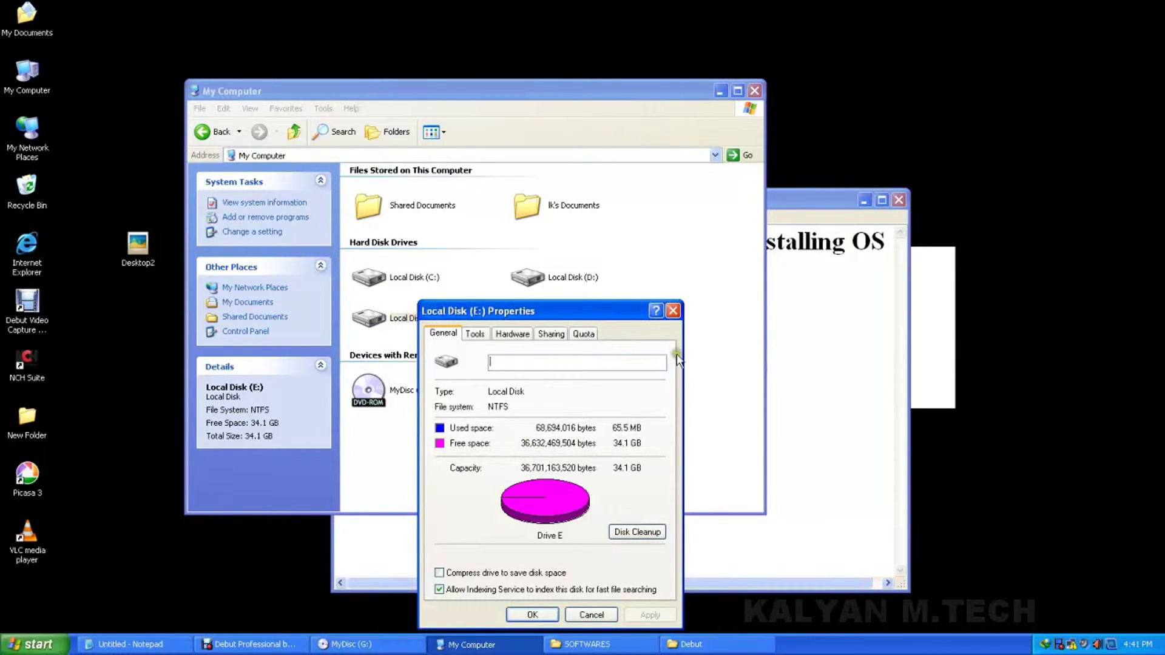
left_click(673, 310)
- Format local disk F as NTFS with the default allocation size and Quick Format, then return to My Computer
double_click(540, 319)
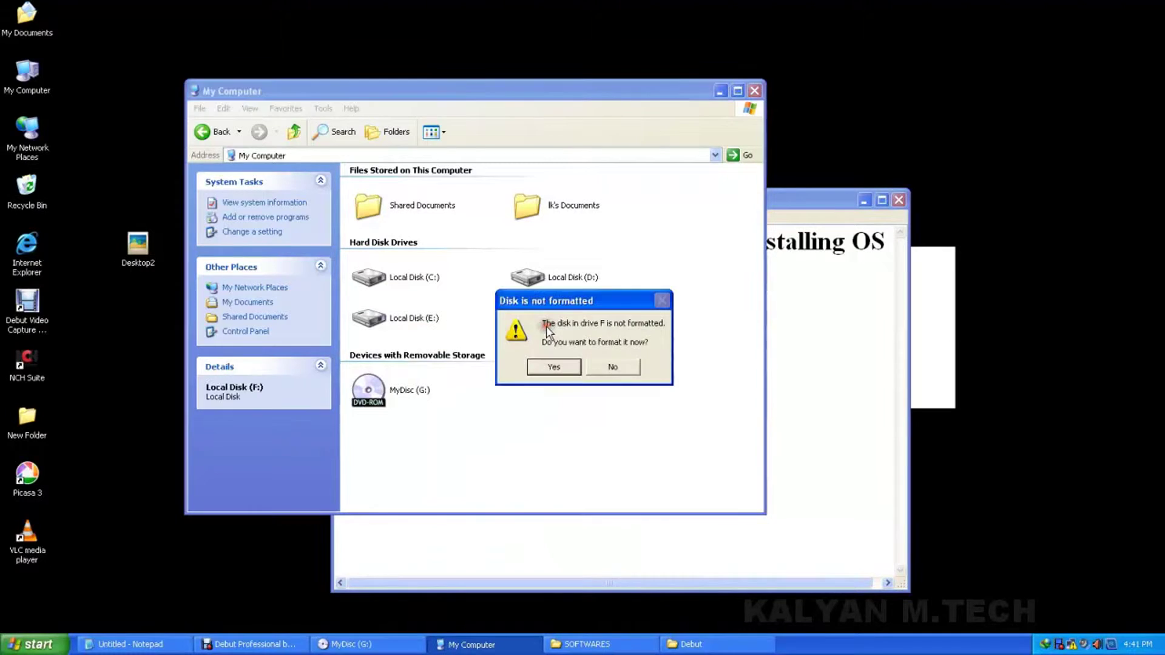
left_click(559, 367)
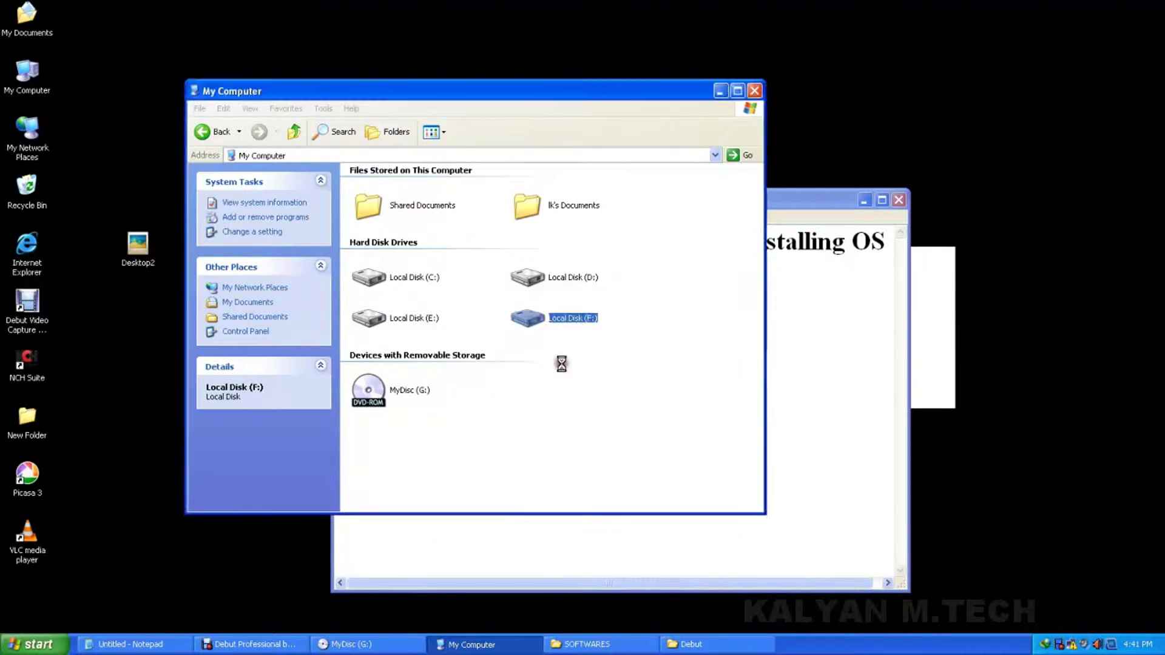
left_click(275, 346)
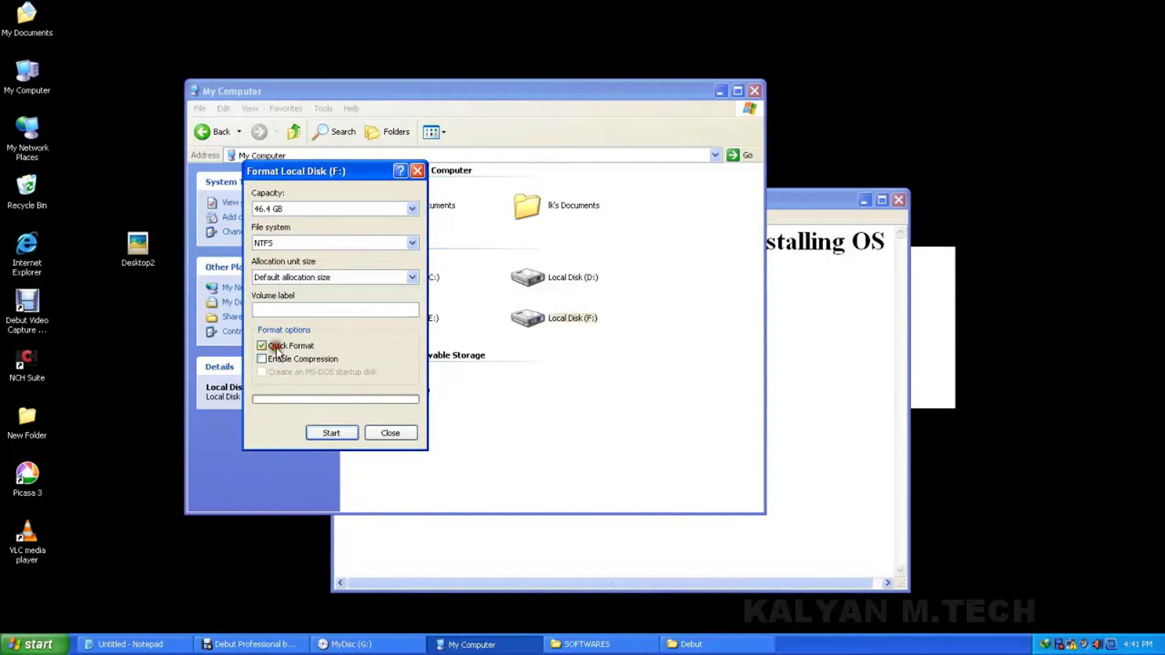
left_click(331, 433)
left_click(551, 366)
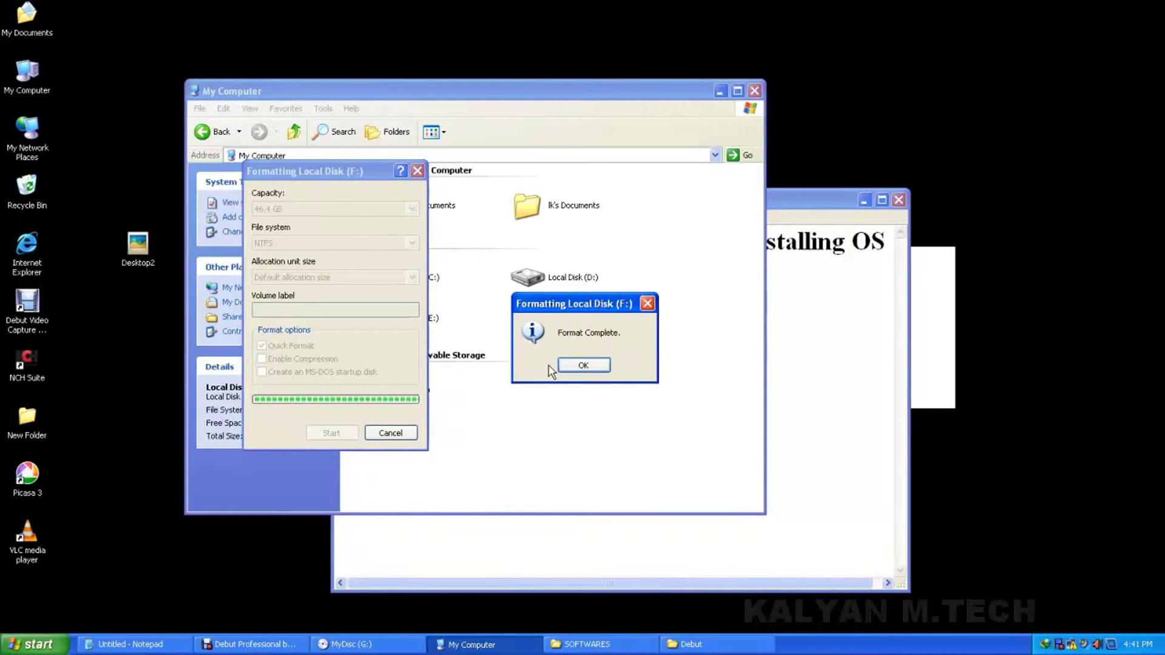
left_click(579, 365)
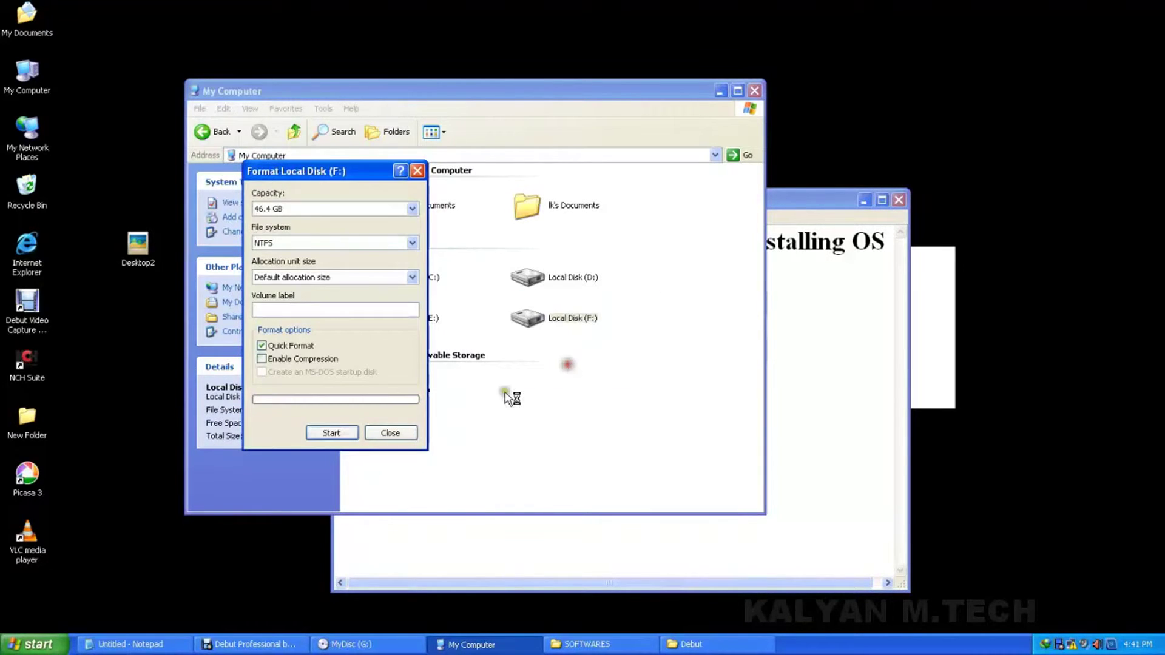
left_click(391, 433)
left_click(295, 134)
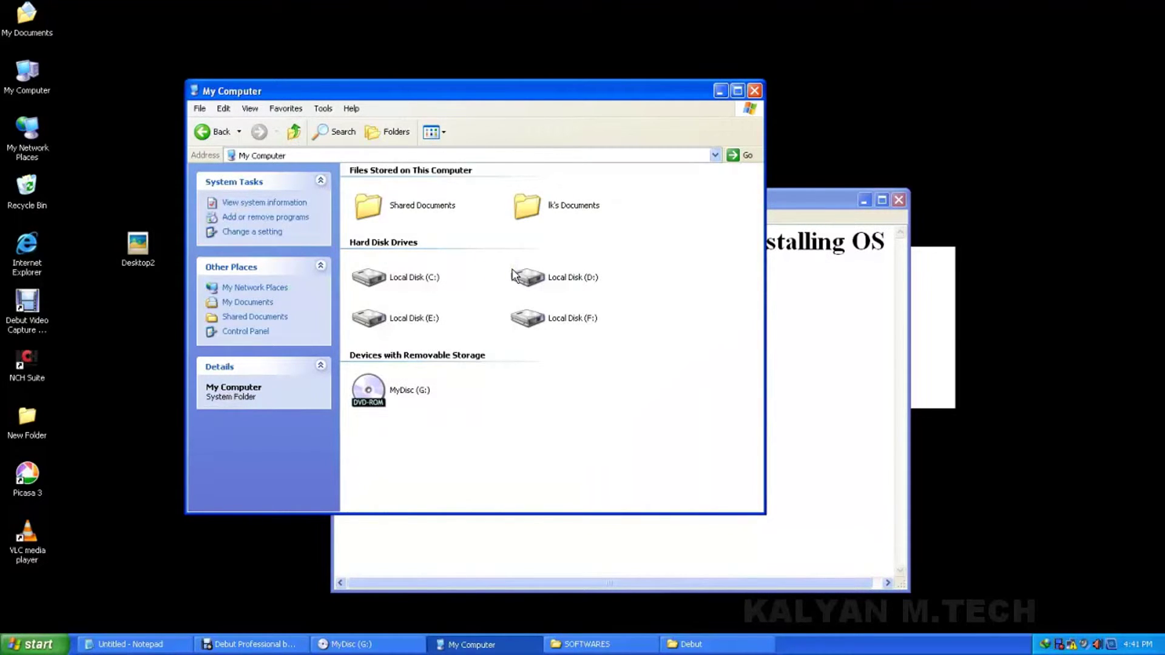
- View the format options for local disk D and close them without formatting
right_click(557, 281)
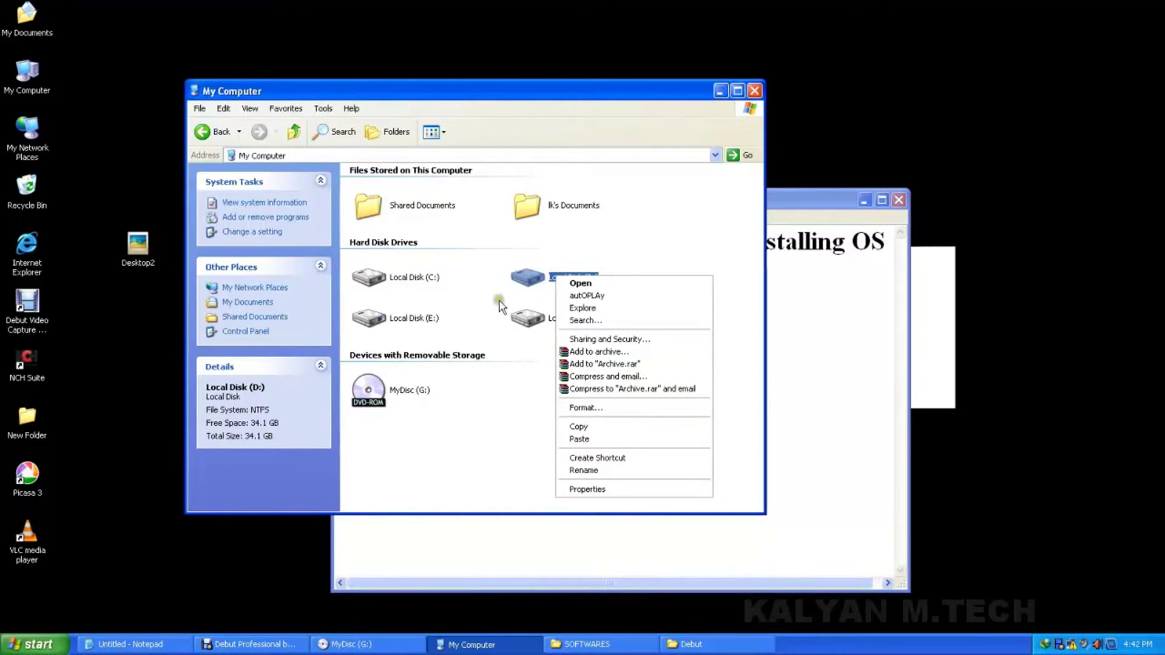
left_click(606, 419)
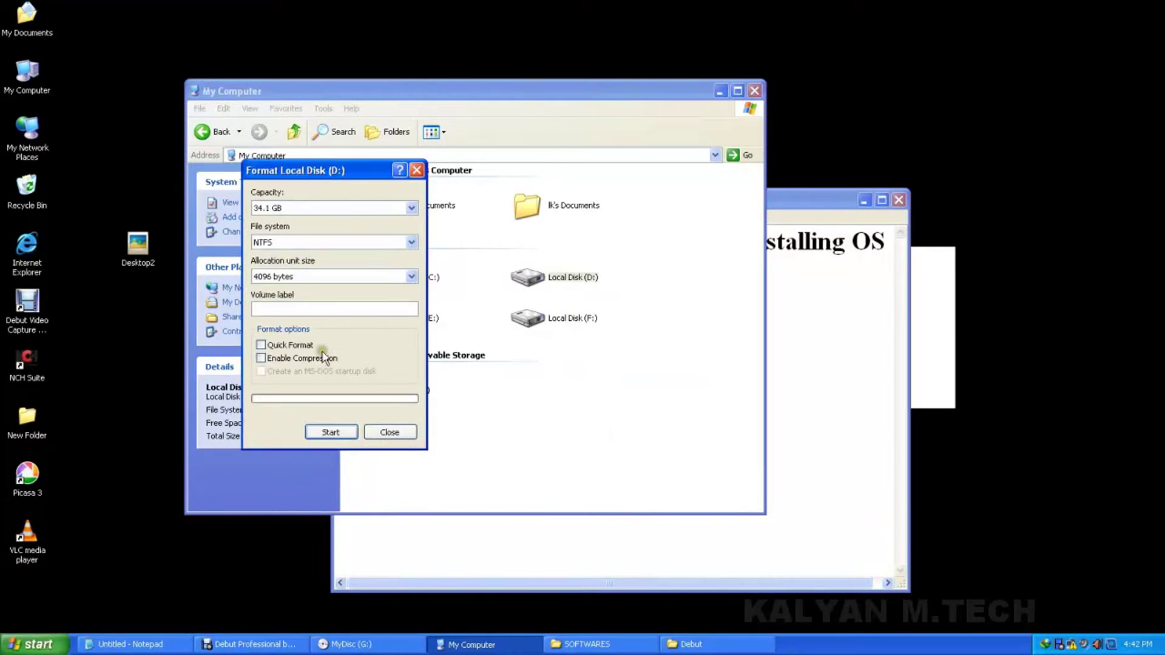
left_click(325, 427)
left_click(415, 171)
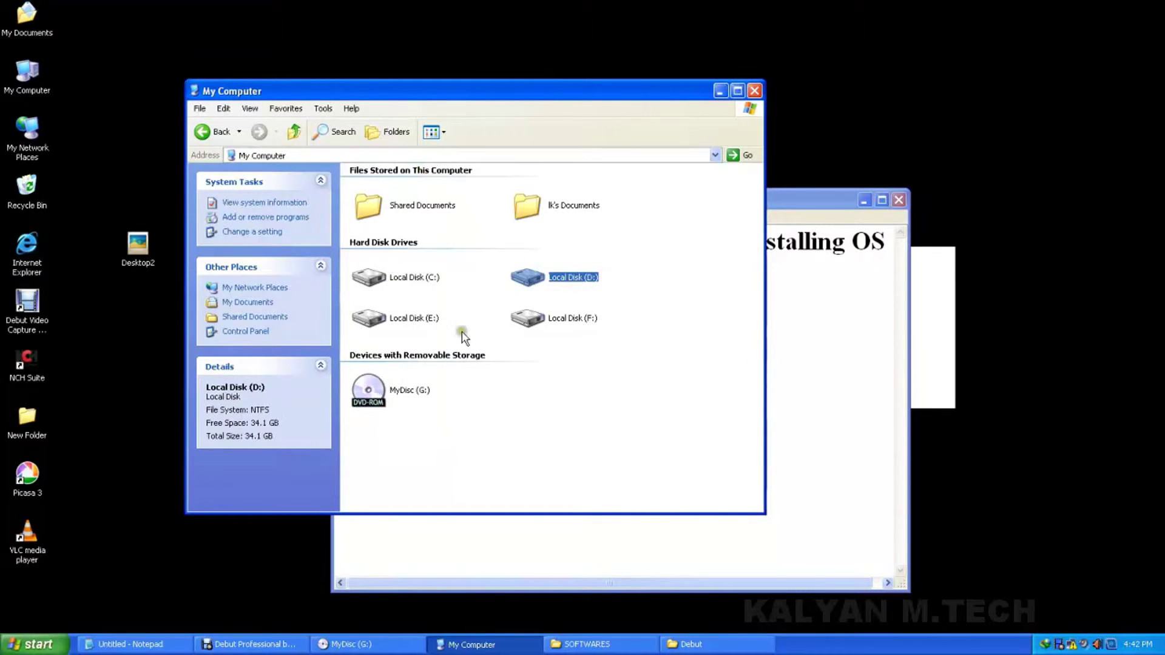
- Browse the Program Files folder on local disk C to examine the installed program folders, then close its window
double_click(407, 284)
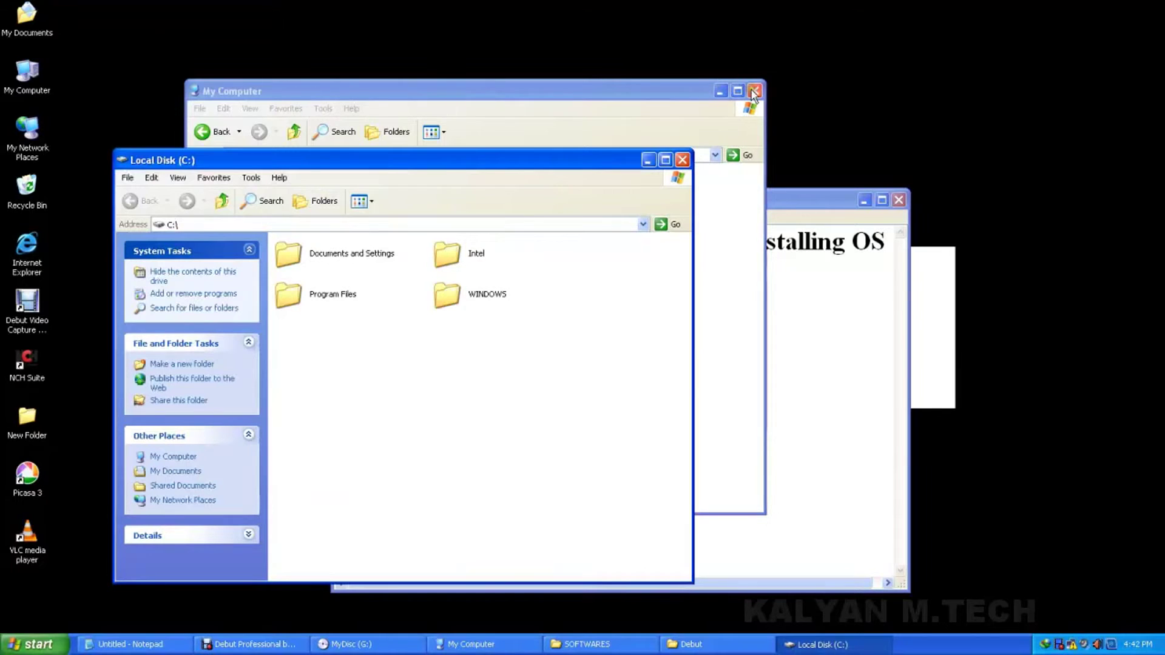
left_click(345, 305)
double_click(344, 304)
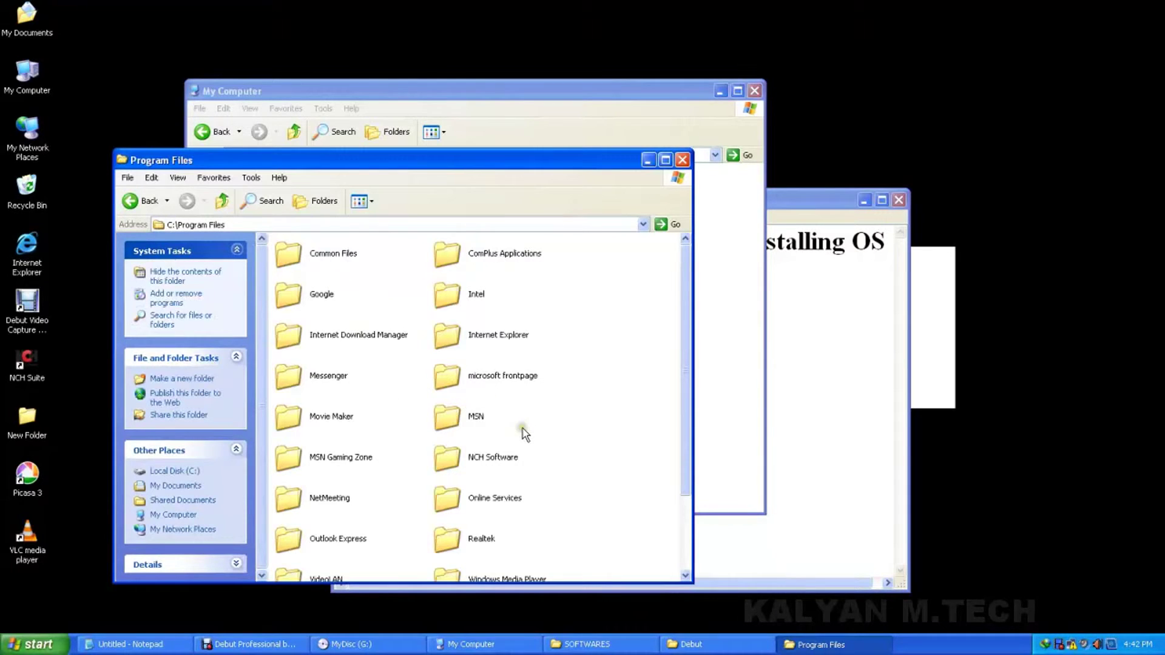
scroll(520, 431, "down", 3)
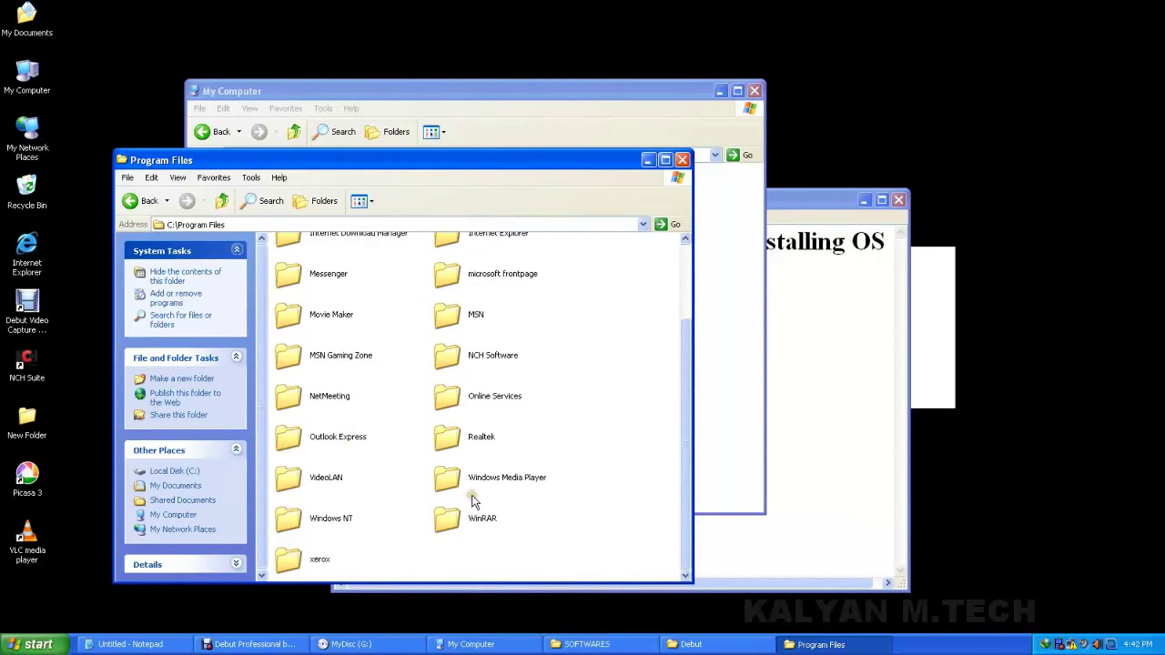
left_click(683, 160)
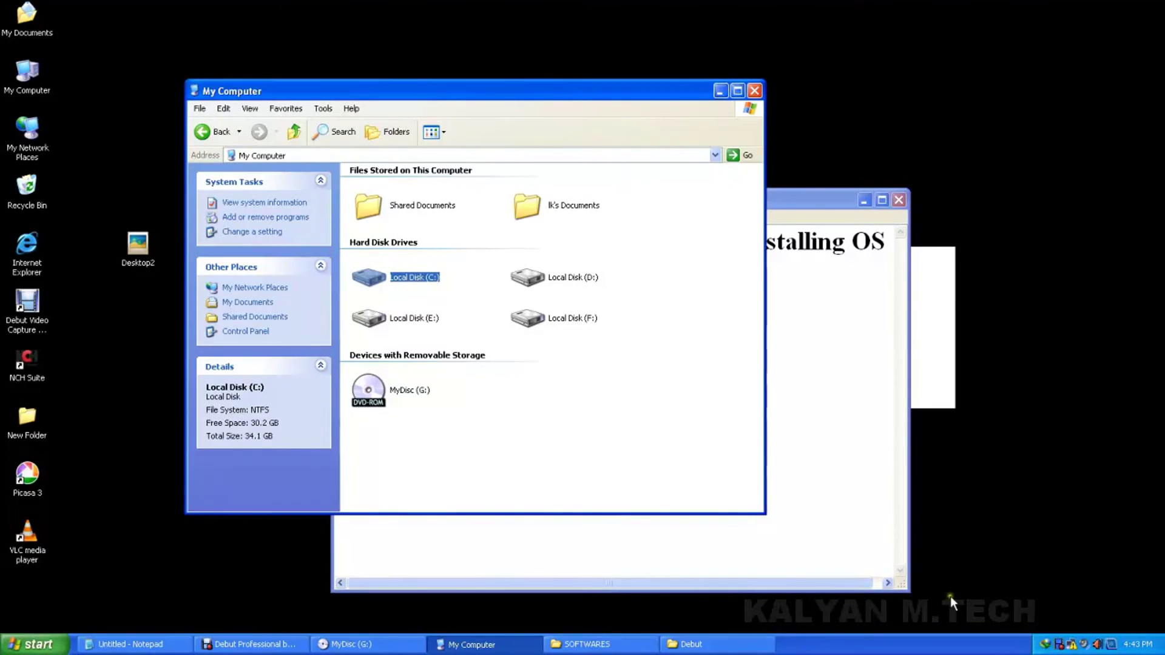
right_click(1059, 646)
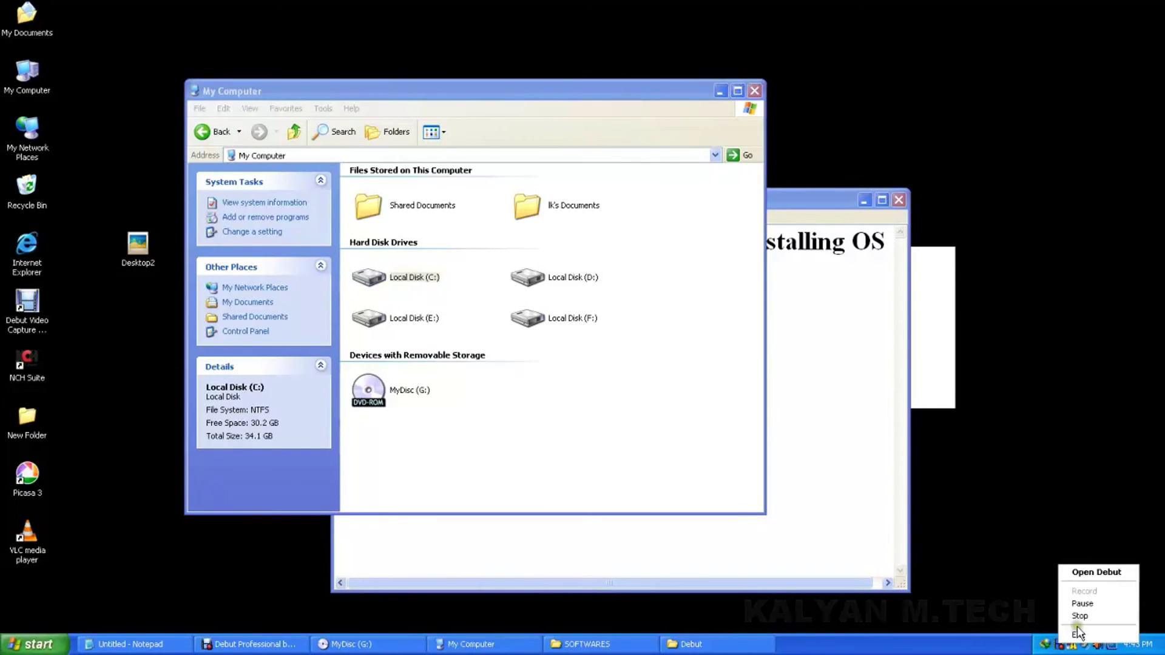